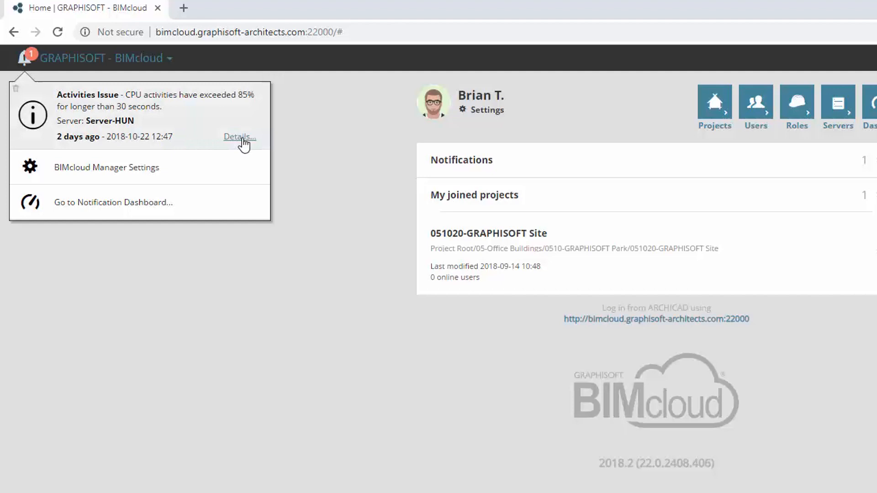
- Open the details of the CPU activities notification on the notification dashboard, then return home
click(241, 137)
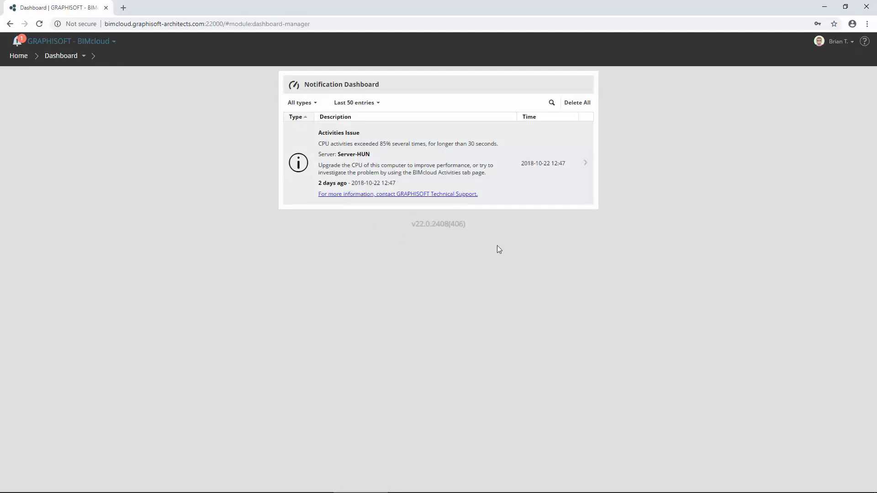
click(22, 56)
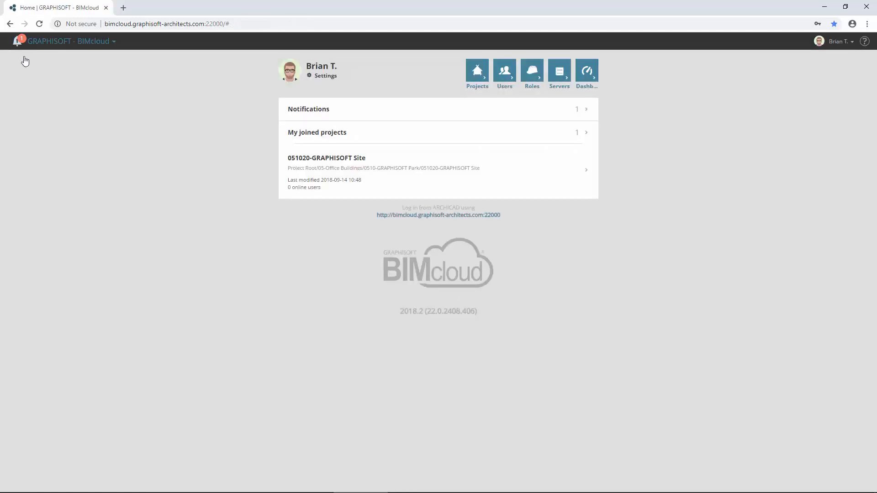
- Open Server-HUN's activities and show all charts in the server activity graph
click(566, 77)
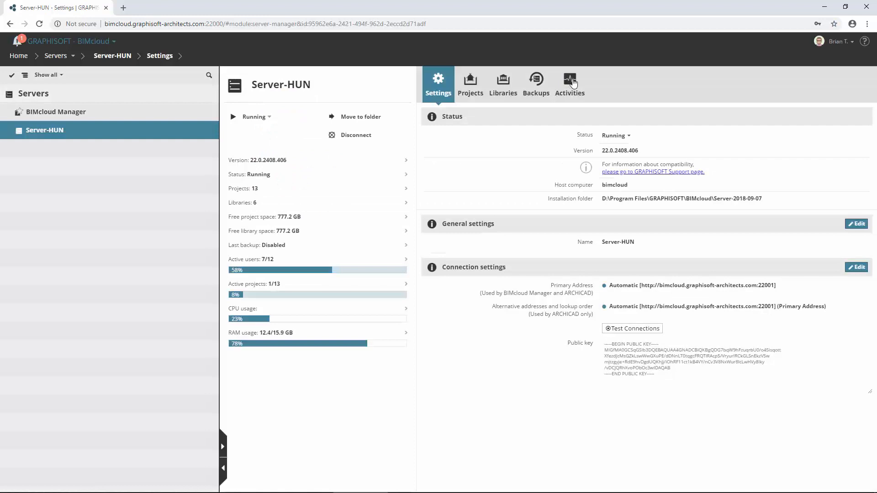
click(570, 81)
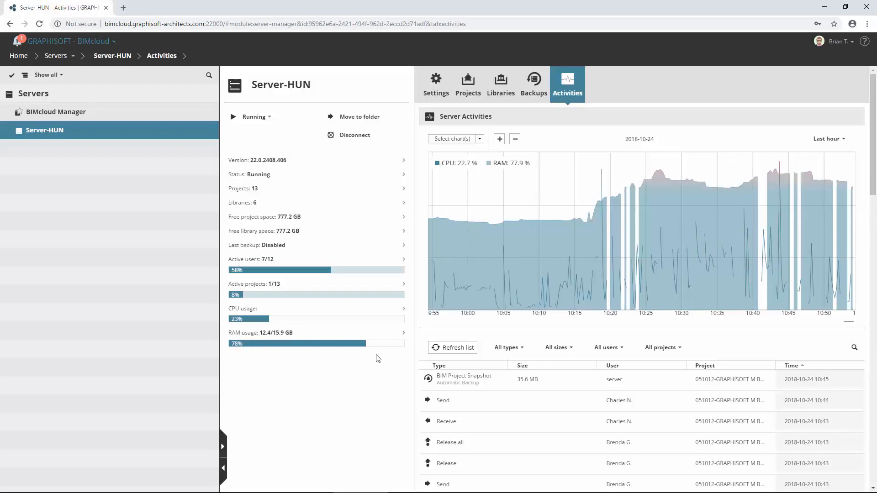
click(479, 139)
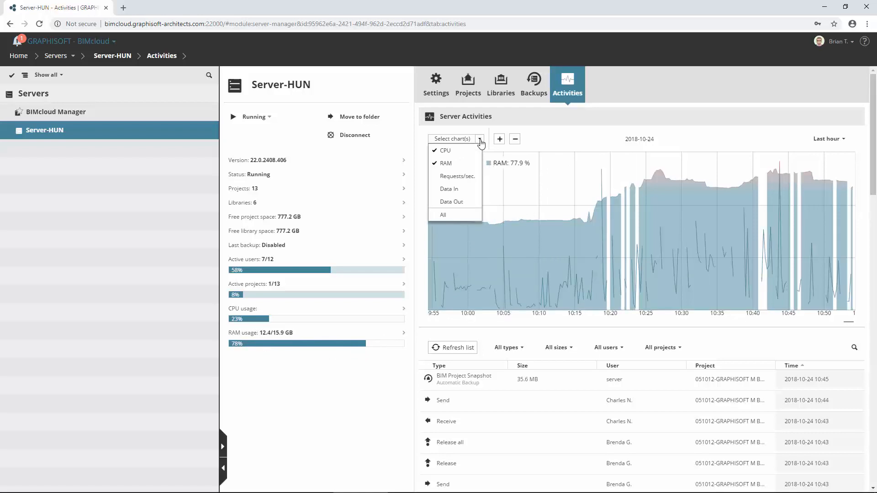
click(465, 215)
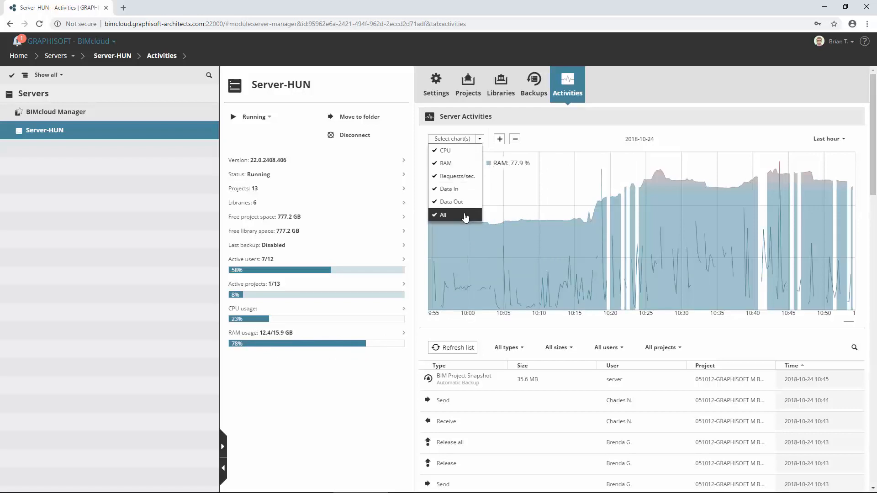
click(479, 226)
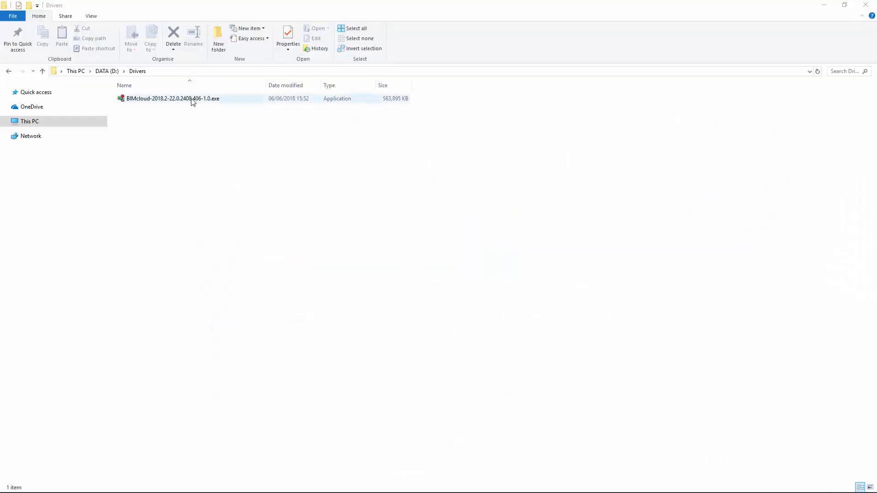
- Launch the BIMcloud 2018.2 installer and continue with the option to install a new BIMcloud or BIMcloud component
click(192, 100)
double_click(192, 100)
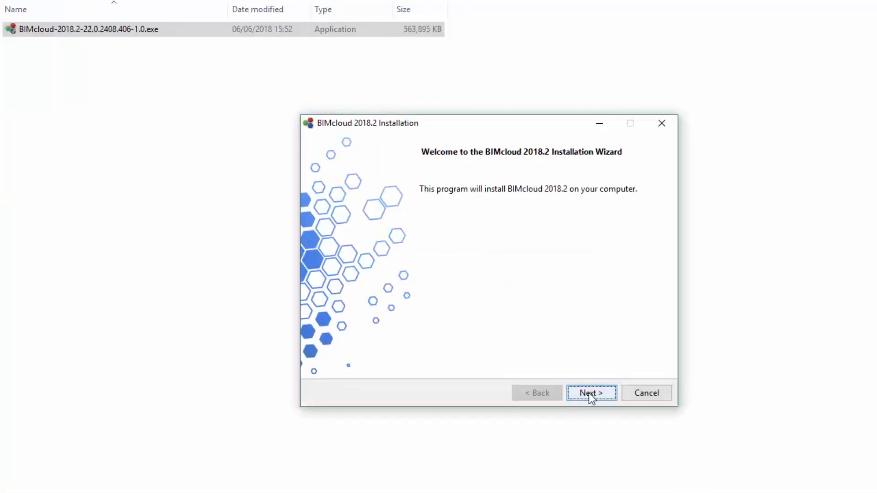
click(607, 393)
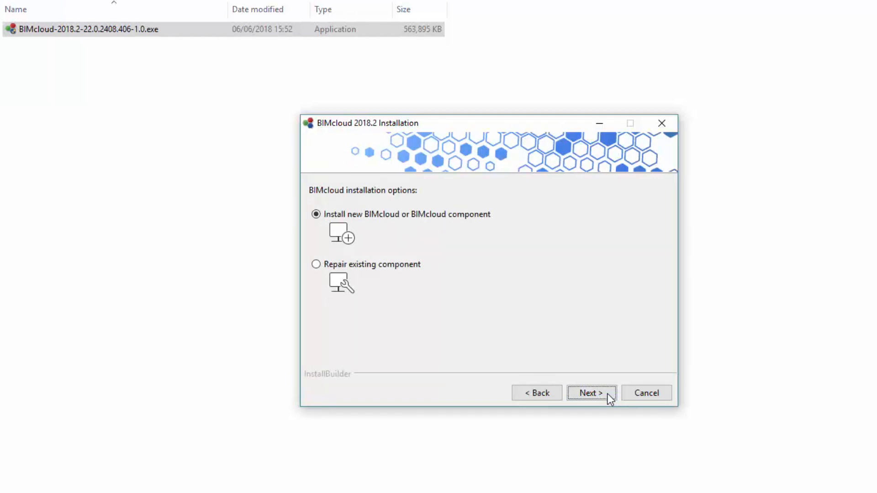
click(607, 393)
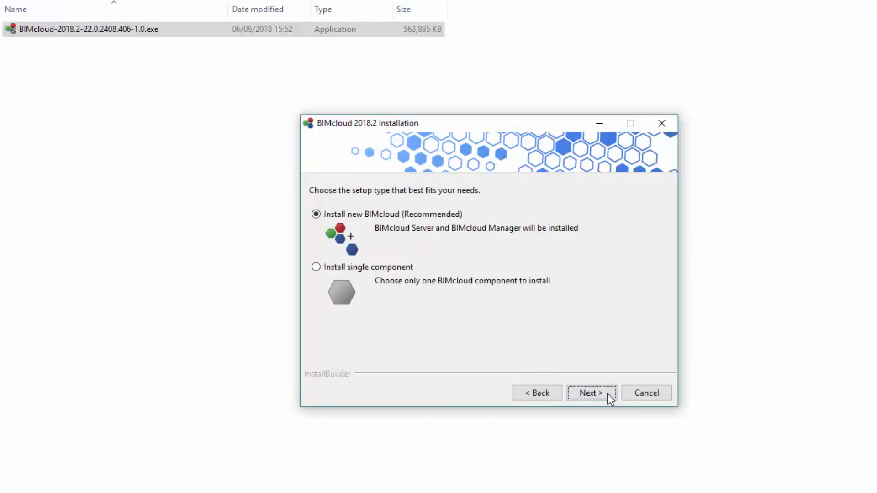
- Choose to install a single component and select BIMcloud Server
click(316, 267)
click(607, 393)
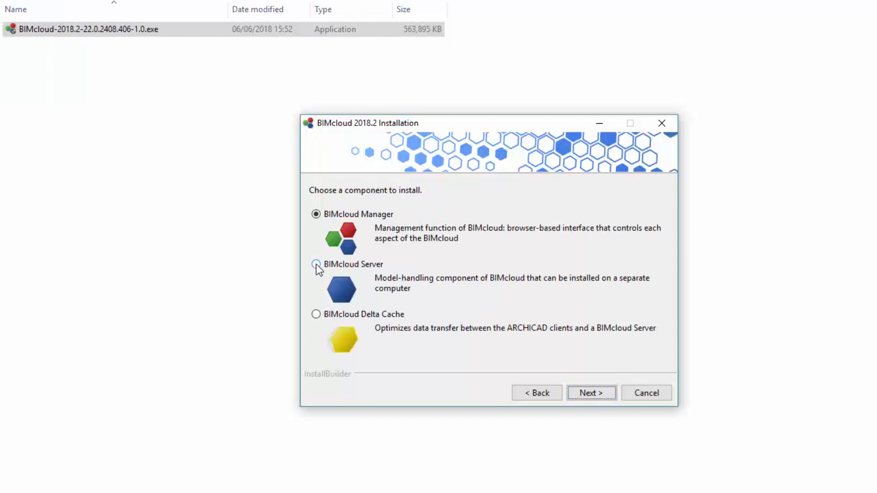
click(316, 265)
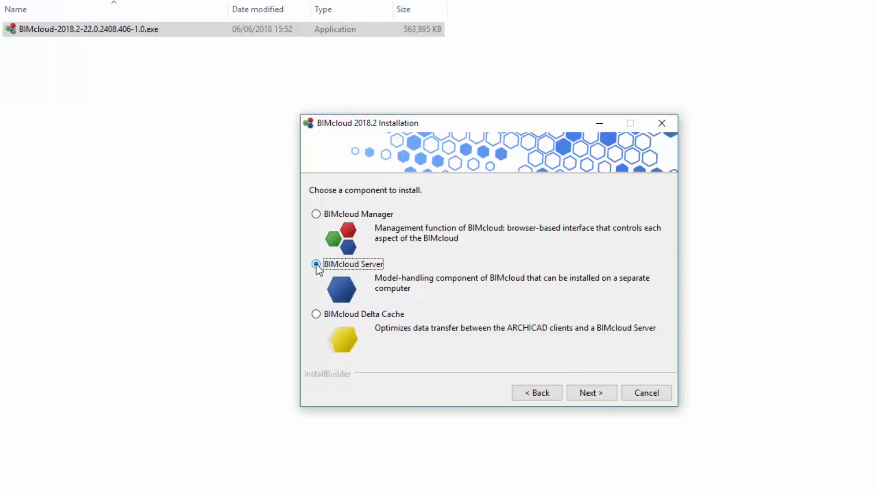
click(607, 395)
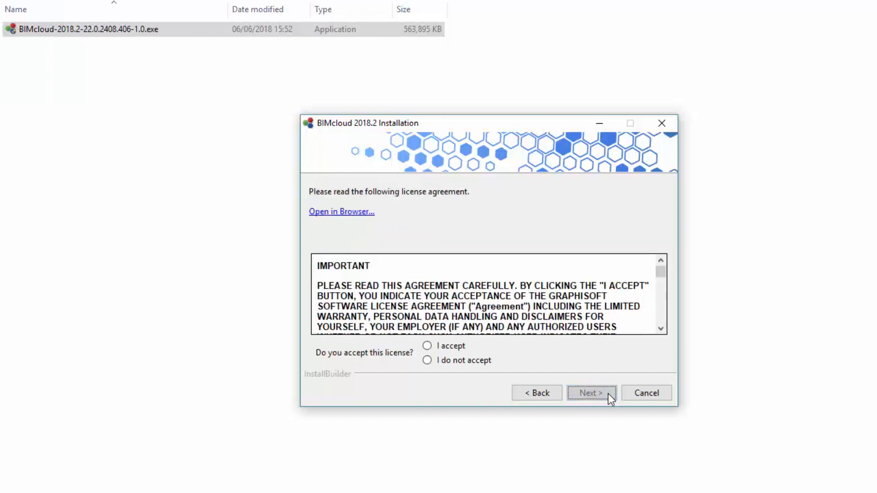
- Accept the license agreement and install BIMcloud Server in the default C:\Program Files\GRAPHISOFT\BIMcloud location
click(428, 347)
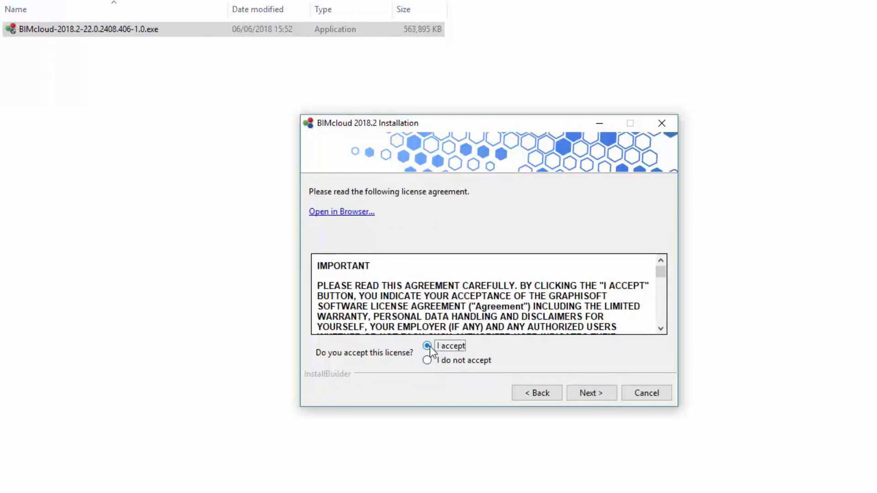
click(607, 397)
click(602, 394)
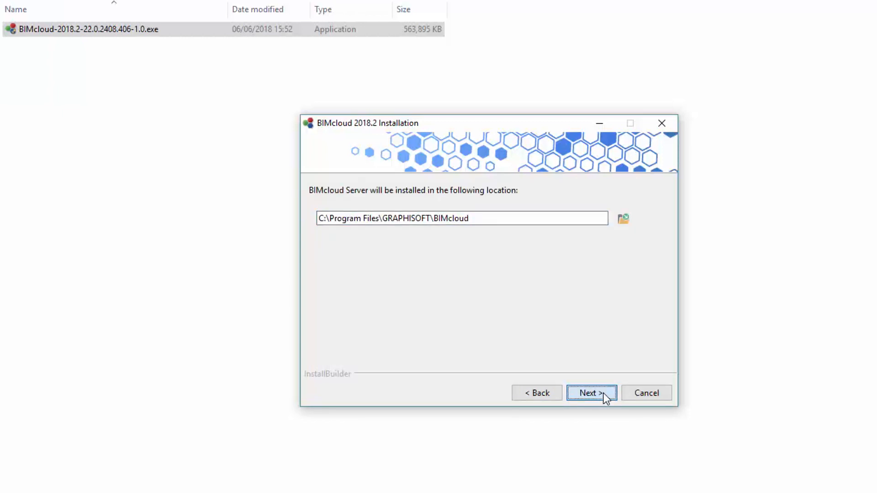
click(604, 393)
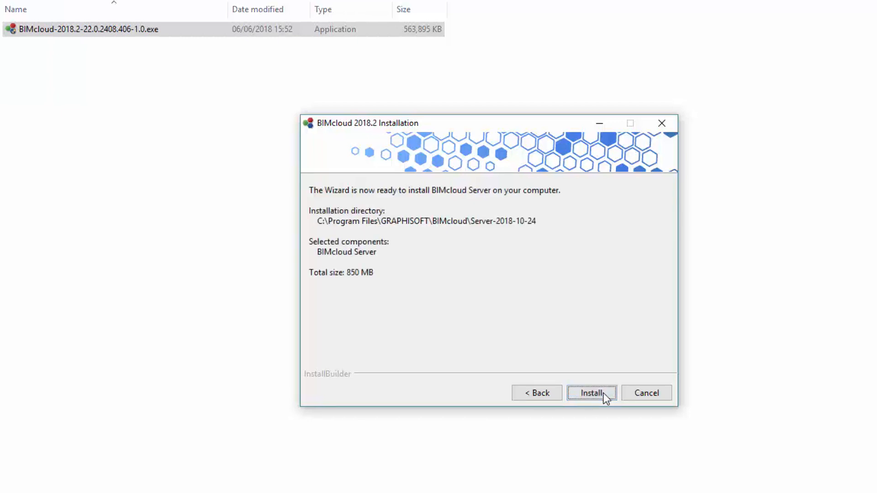
click(604, 394)
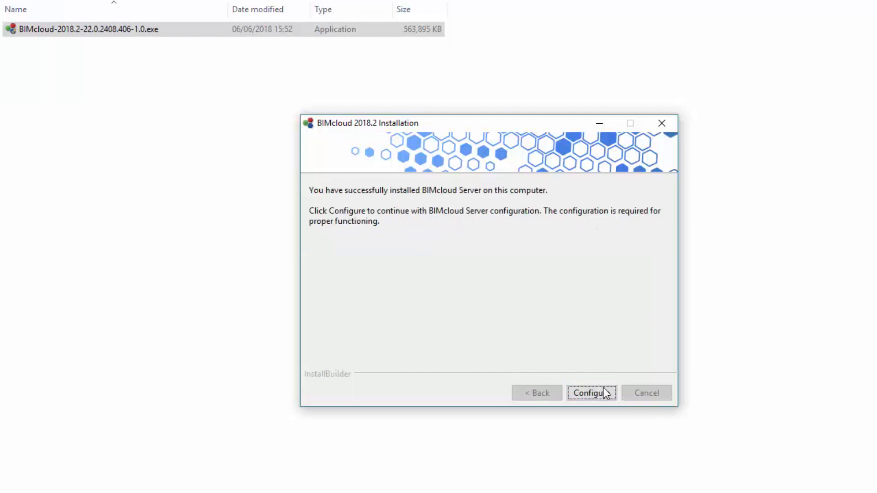
- Start the server configuration, keeping port 22002 and the default data folders
click(614, 399)
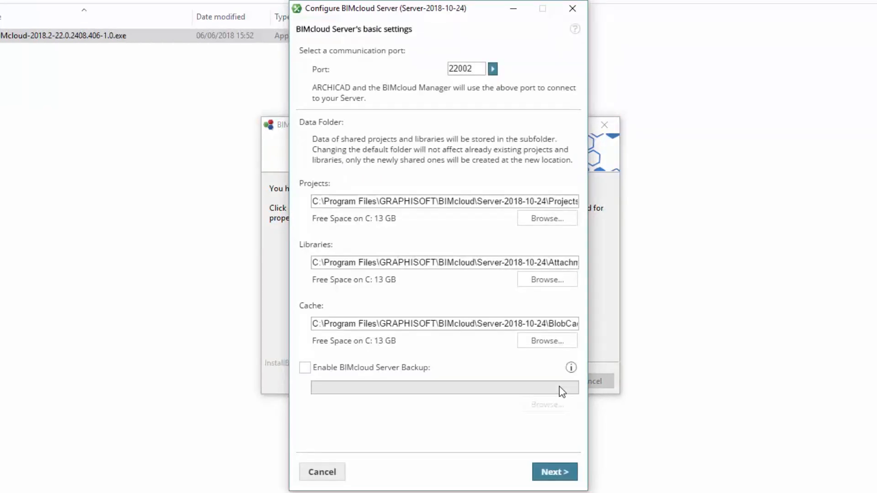
click(568, 475)
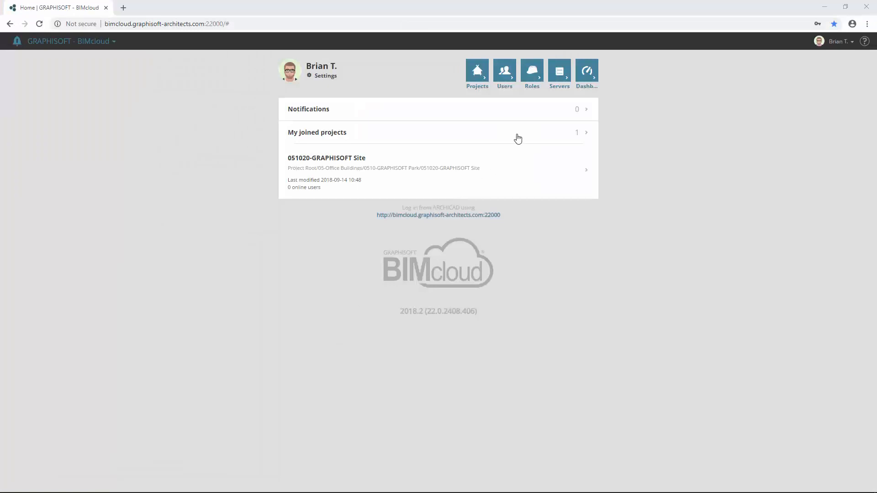
- Start pairing a new server from the Servers page and select the BIMcloud Manager's token
click(561, 71)
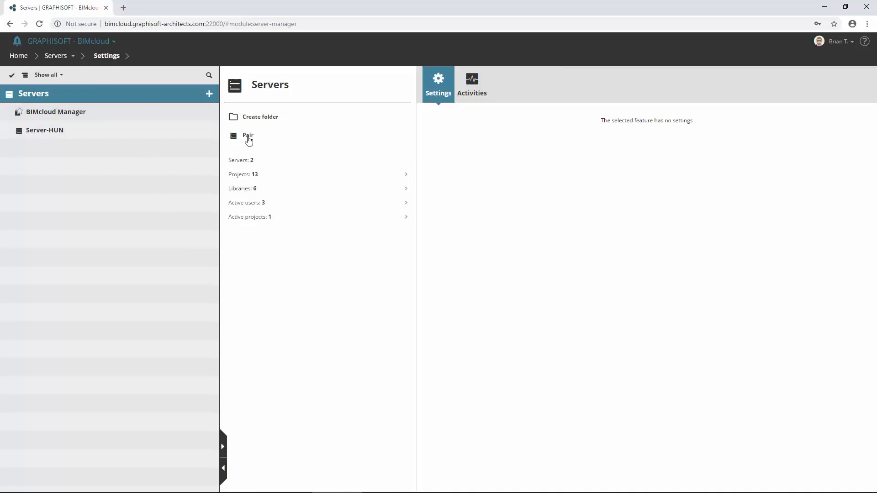
click(248, 137)
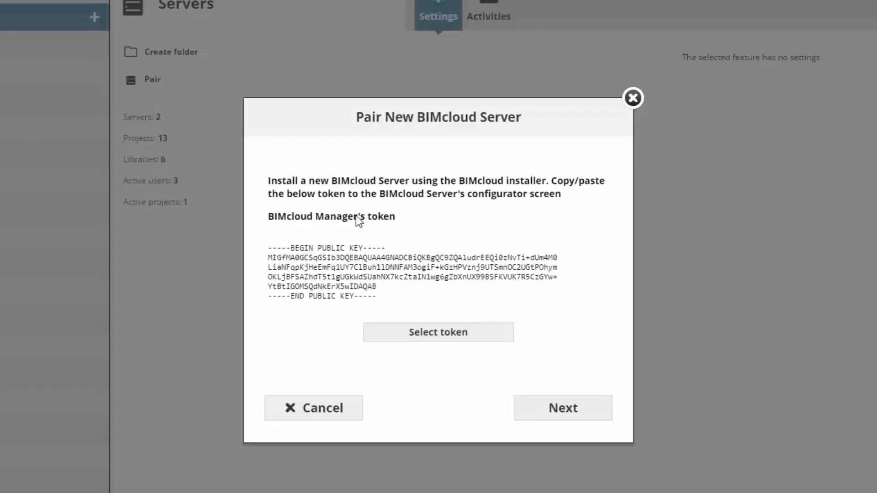
click(487, 339)
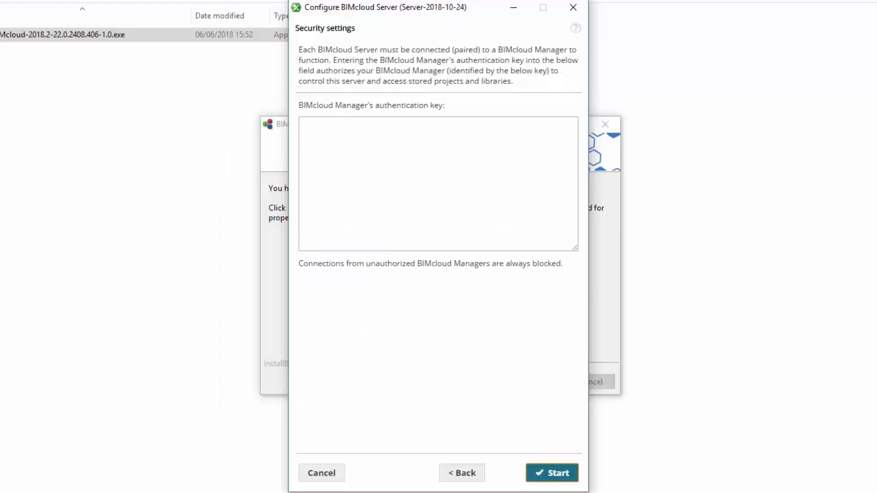
- Paste the BIMcloud Manager's authentication key into the server configurator's key field
click(408, 141)
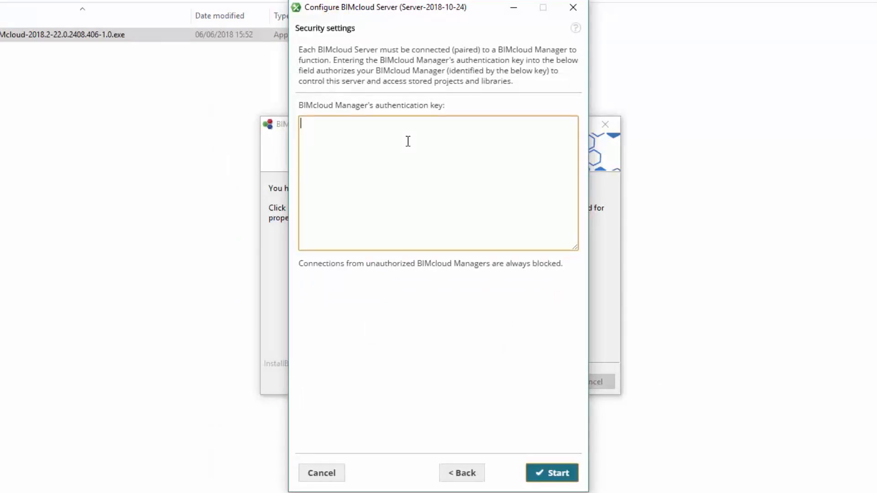
text(-----BEGIN PUBLIC KEY----- MIGfMA0GCSqGSIb3DQEBAQUAA4GNADCBiQKBgQC9ZQAludrEEQi0zNvTi+dUm4M0 LiaNFqpKjHeEmFq1UY7ClBuh1lDNNFAM3ogiF+kGzHPVznj9UTSmnOC2UGtPOhym OKLjBFSAZhdT5t1gUGkWdSUahNX7kcZtaIN1wg6gZbXnUX99BSFKVUK7R5CzGYw+ YtBtIGOMSQdNkErX5wIDAQAB -----END PUBLIC KEY-----)
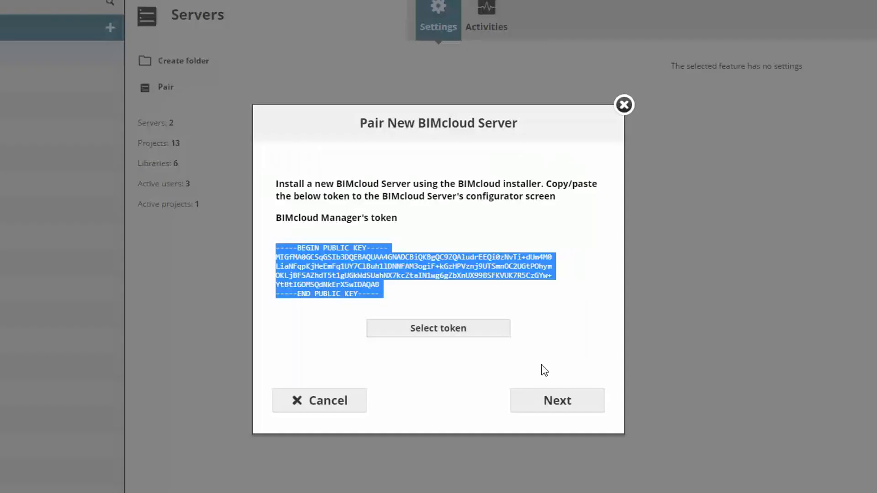
click(585, 408)
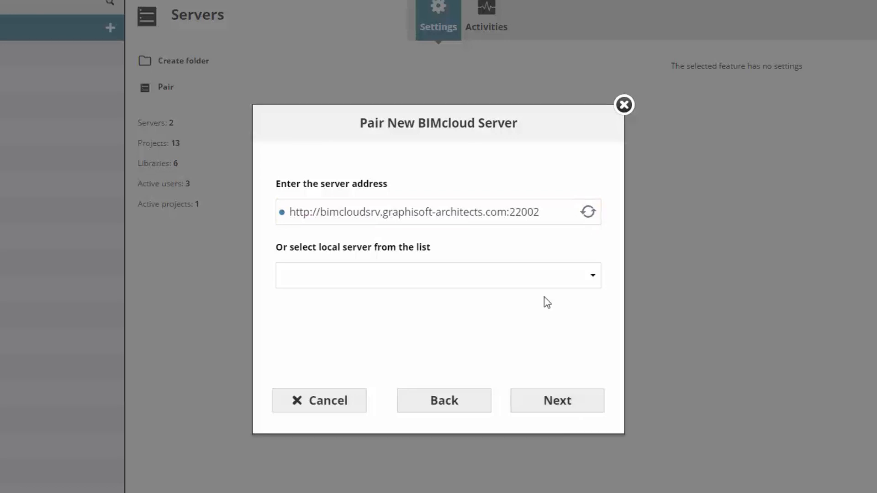
click(589, 410)
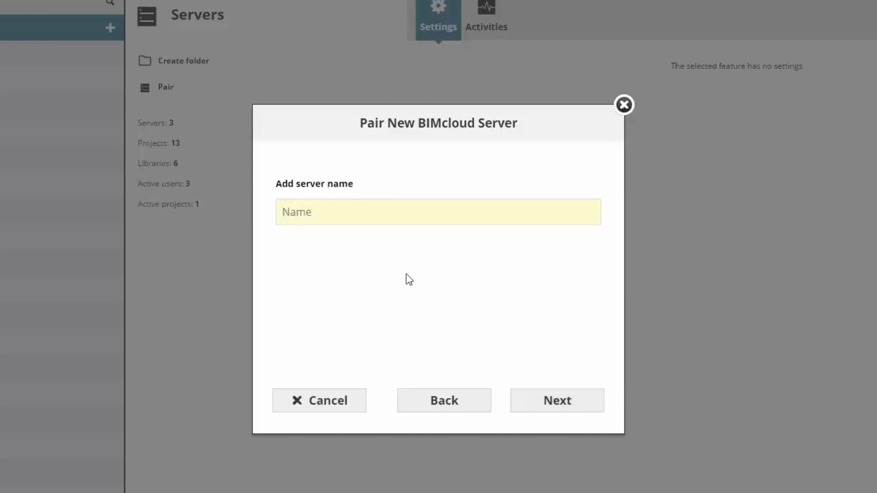
text(Server-AUS)
click(594, 405)
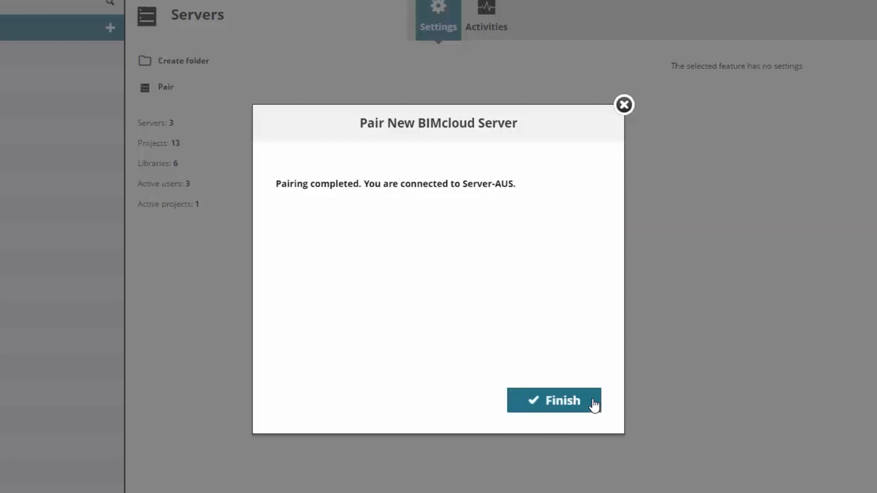
click(593, 405)
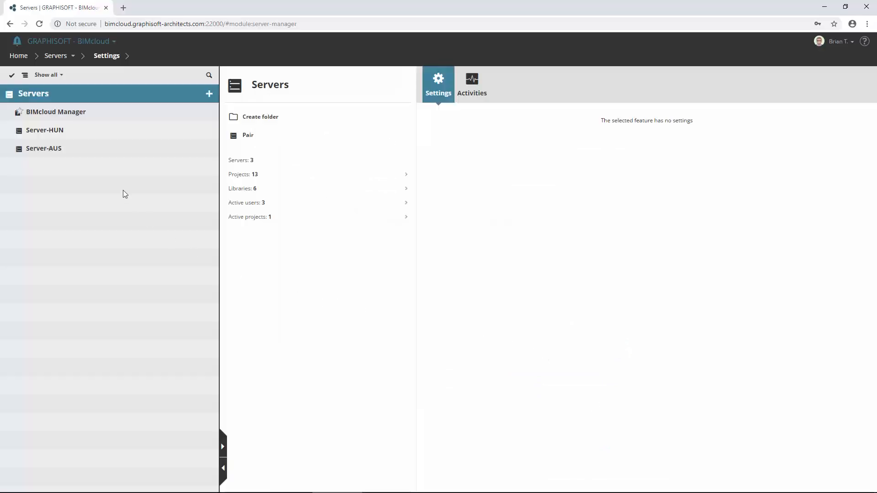
- Review the details of Server-HUN and the newly paired Server-AUS
click(151, 150)
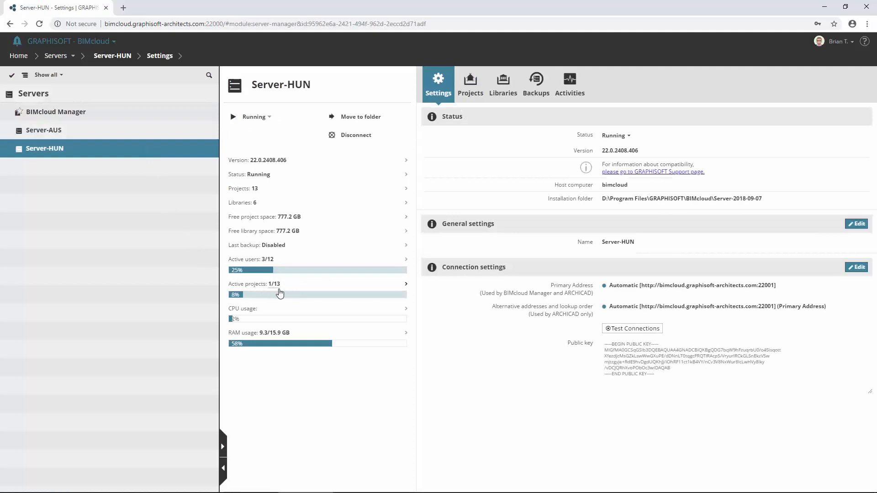
click(72, 130)
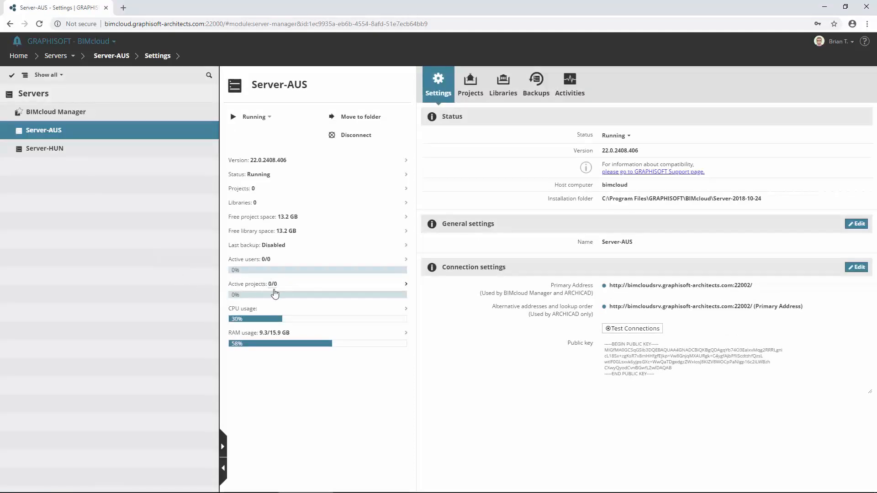
- Change the host of the 051012-GRAPHISOFT M Building project to Server-AUS, then acknowledge the offline warning in ARCHICAD
click(73, 57)
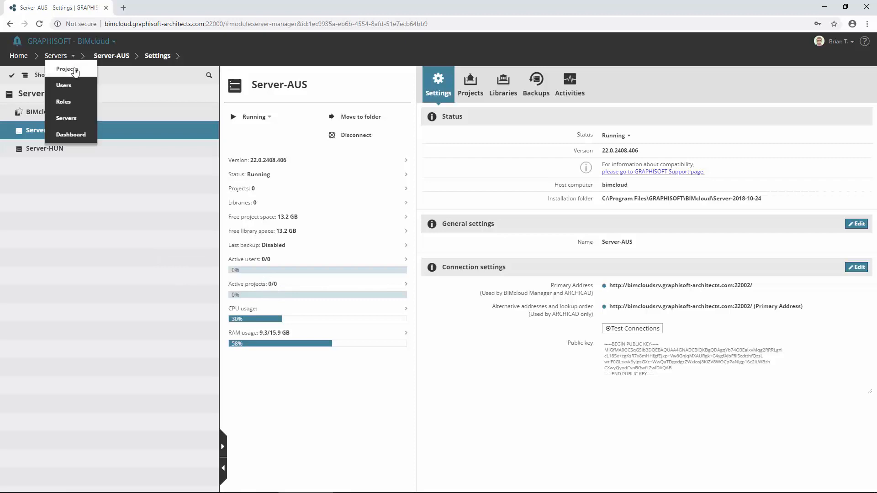
click(67, 69)
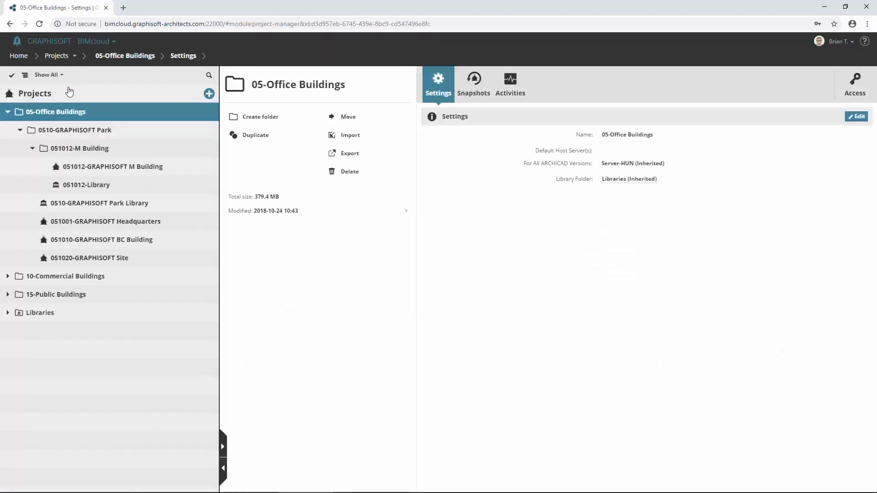
click(117, 168)
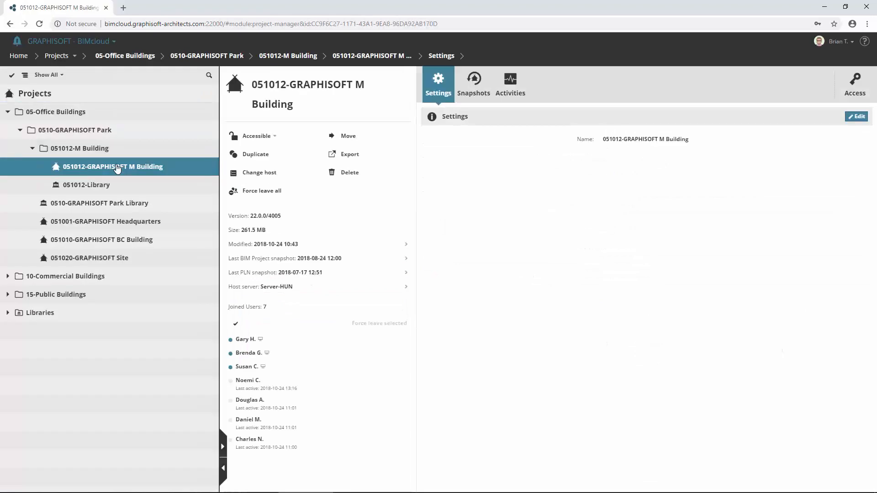
click(273, 174)
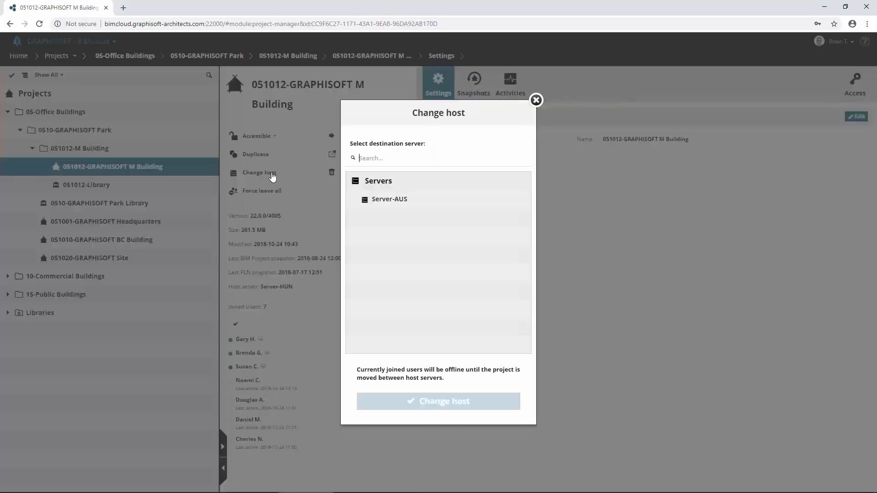
click(392, 202)
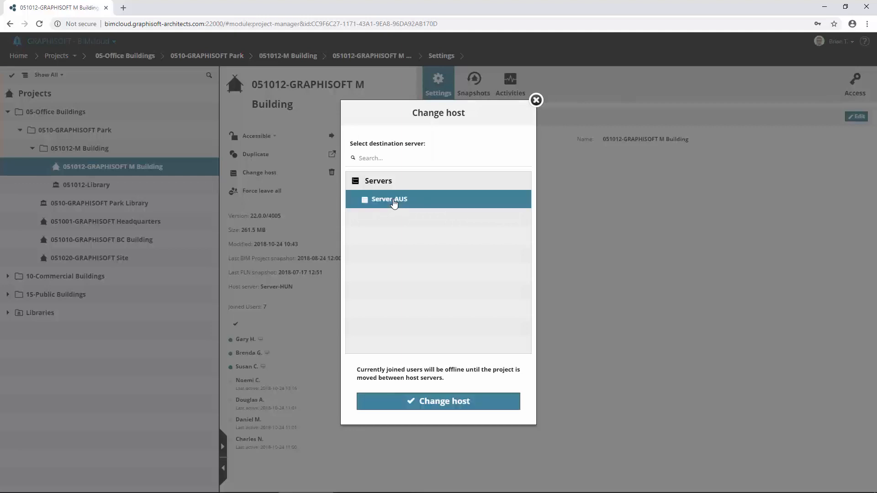
click(485, 405)
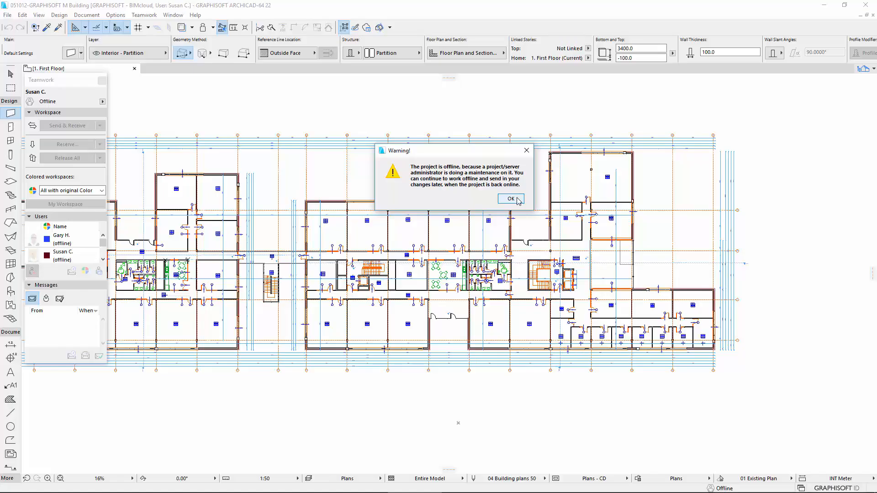
click(546, 175)
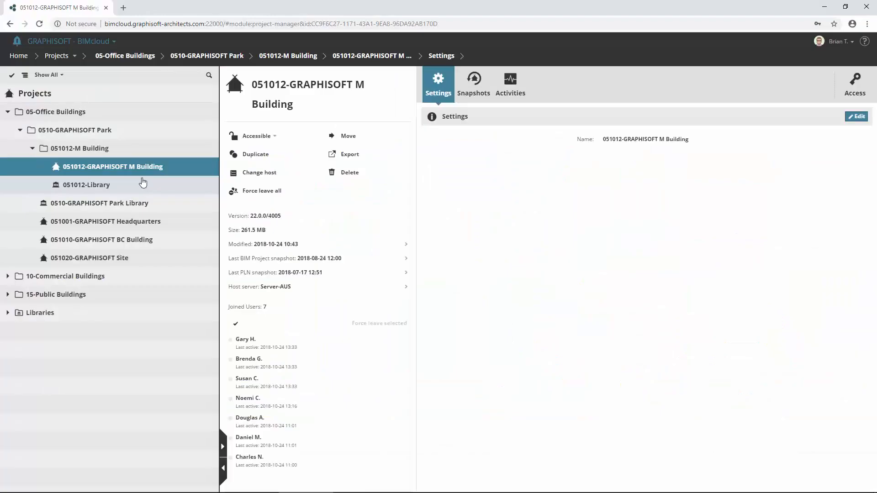
- Change the host of the 051012-Library library to Server-AUS
click(167, 183)
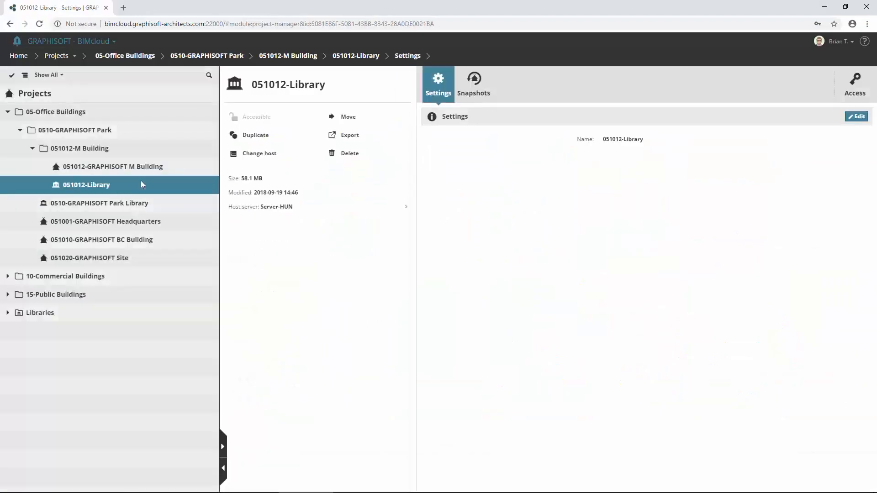
click(259, 155)
click(386, 199)
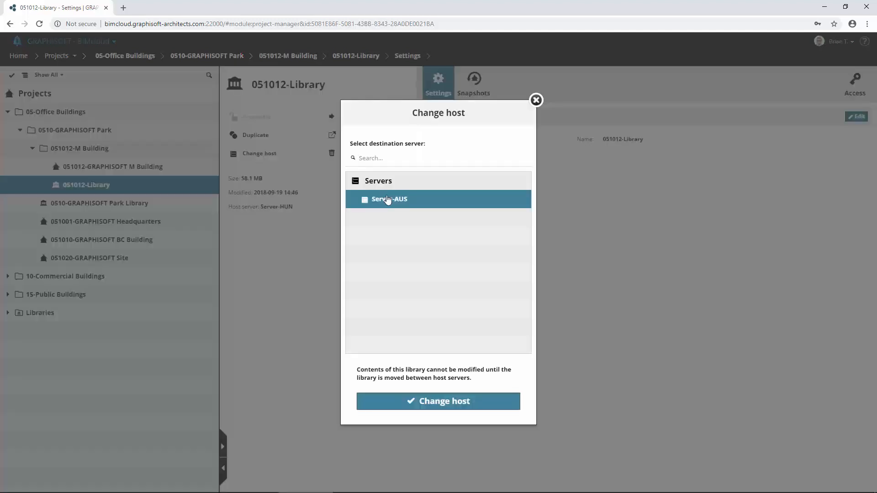
click(483, 406)
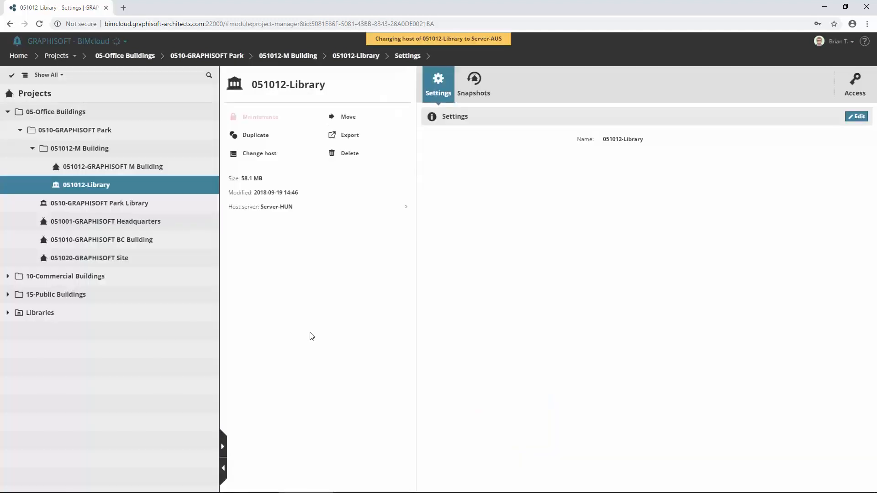
- Change the host of the 101601-Podium project in 10-Commercial Buildings > 1016-Shopping Mall to Server-AUS
click(28, 278)
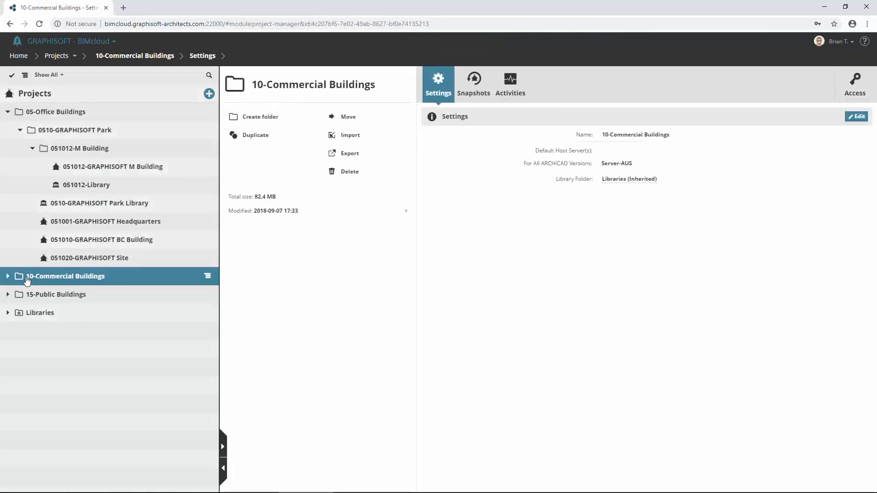
click(8, 277)
click(20, 294)
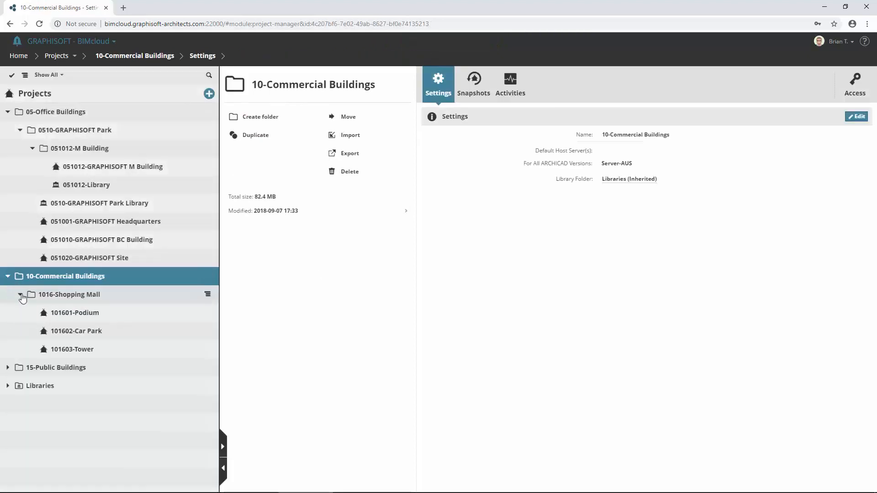
click(92, 314)
click(258, 155)
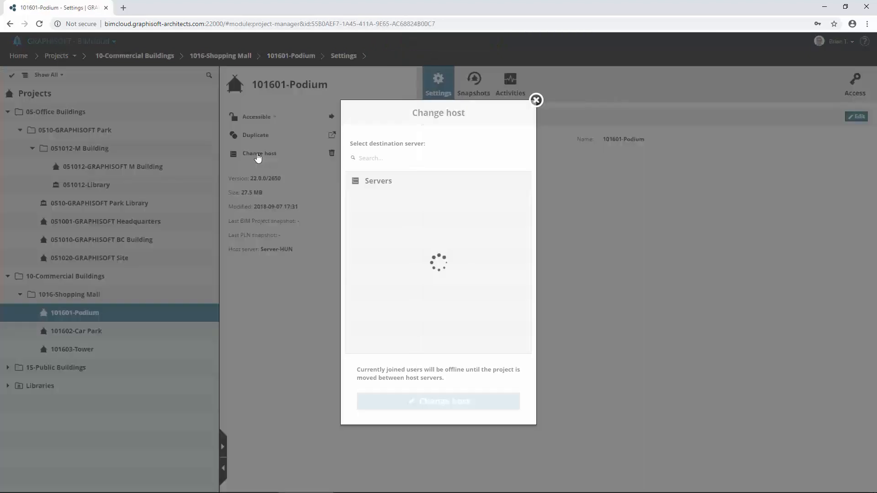
click(387, 203)
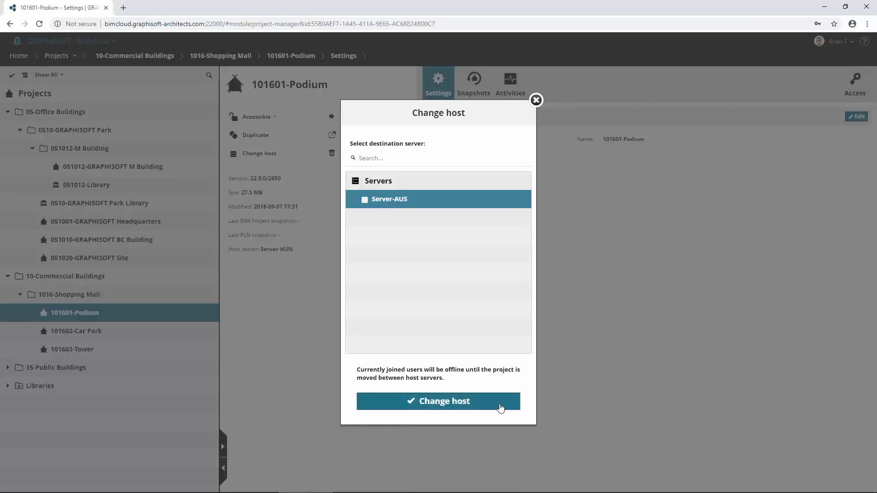
click(501, 405)
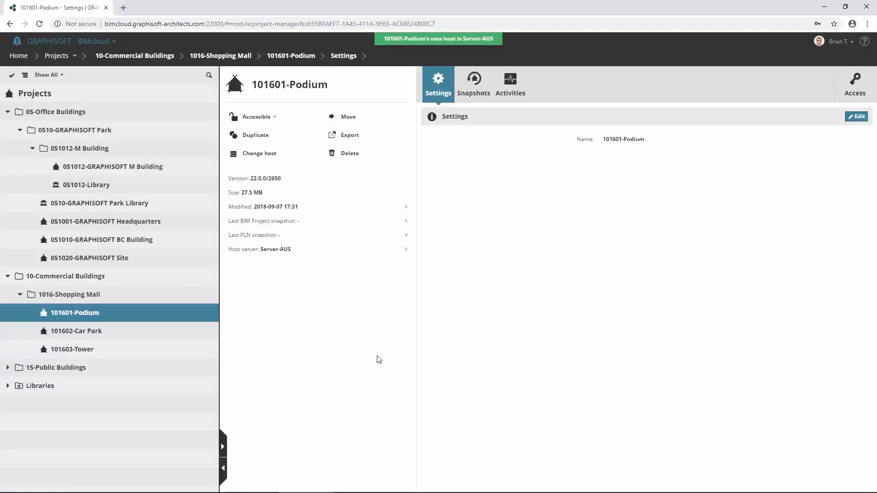
- Review the details of Server-HUN and Server-AUS on the Servers page
click(73, 56)
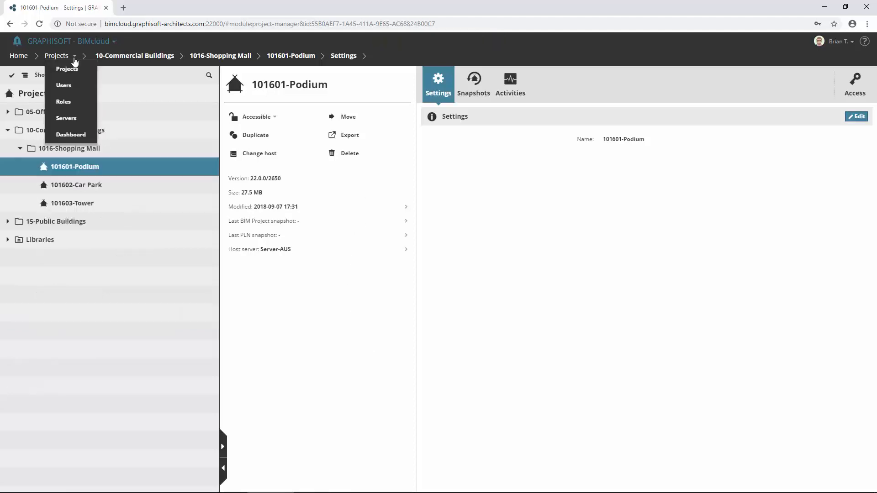
click(67, 116)
click(82, 148)
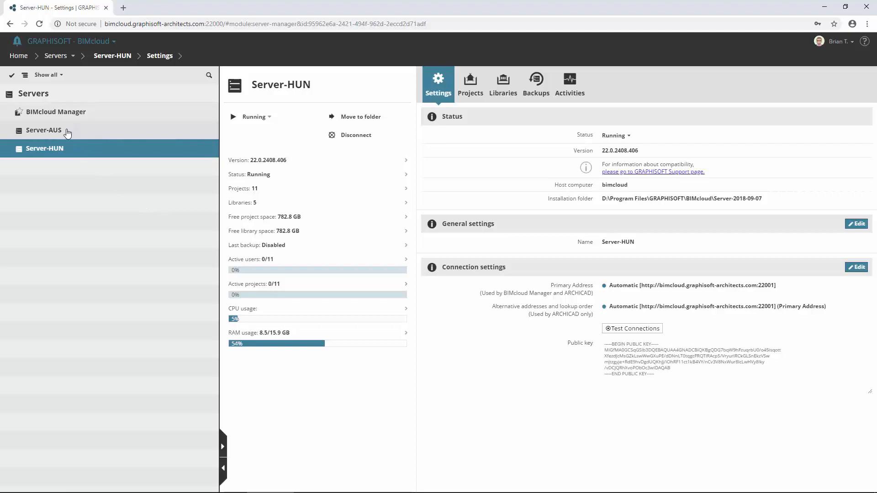
click(69, 132)
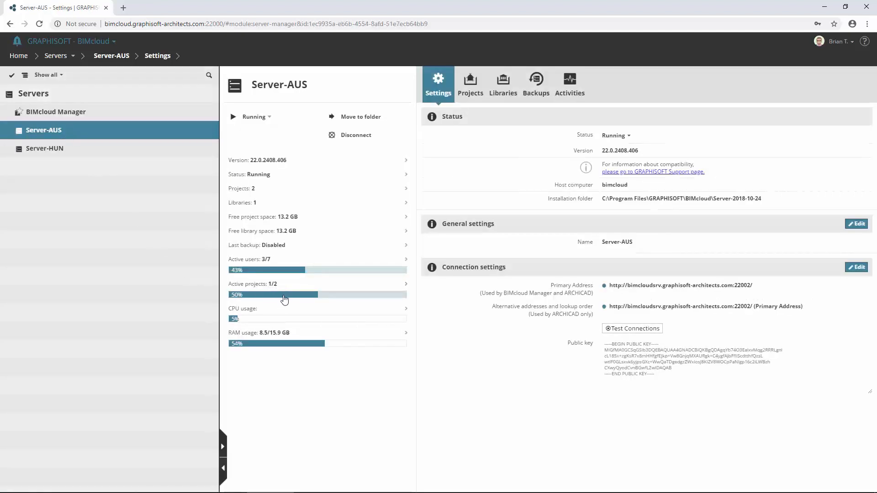